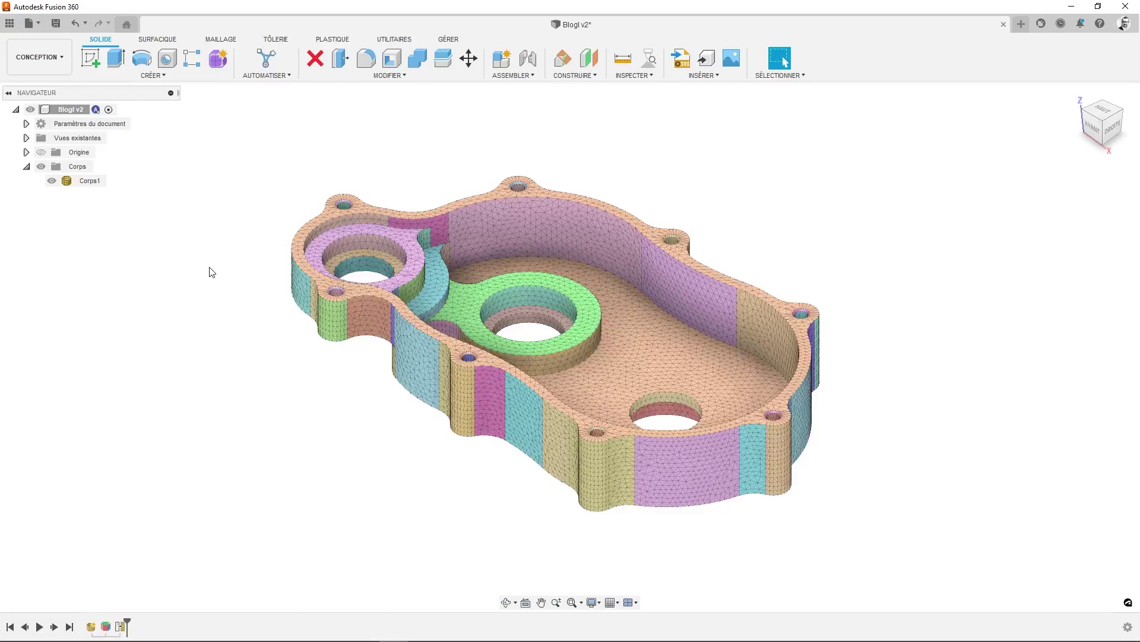
- Open the Convertir le maillage command from the MAILLAGE tab's MODIFIER menu
left_click(225, 39)
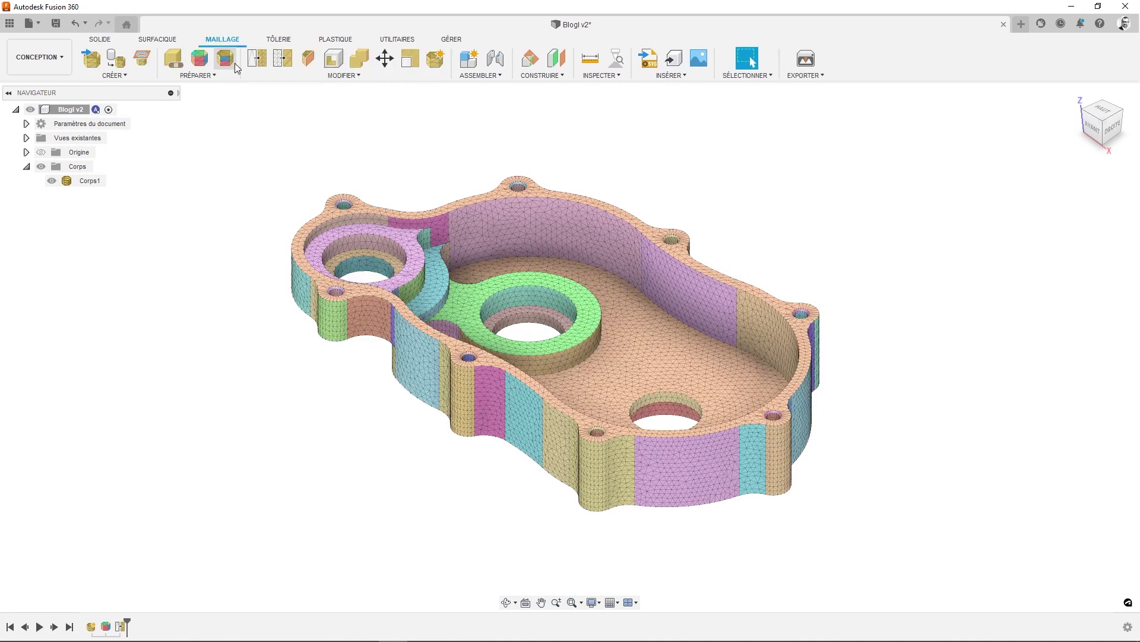
left_click(295, 76)
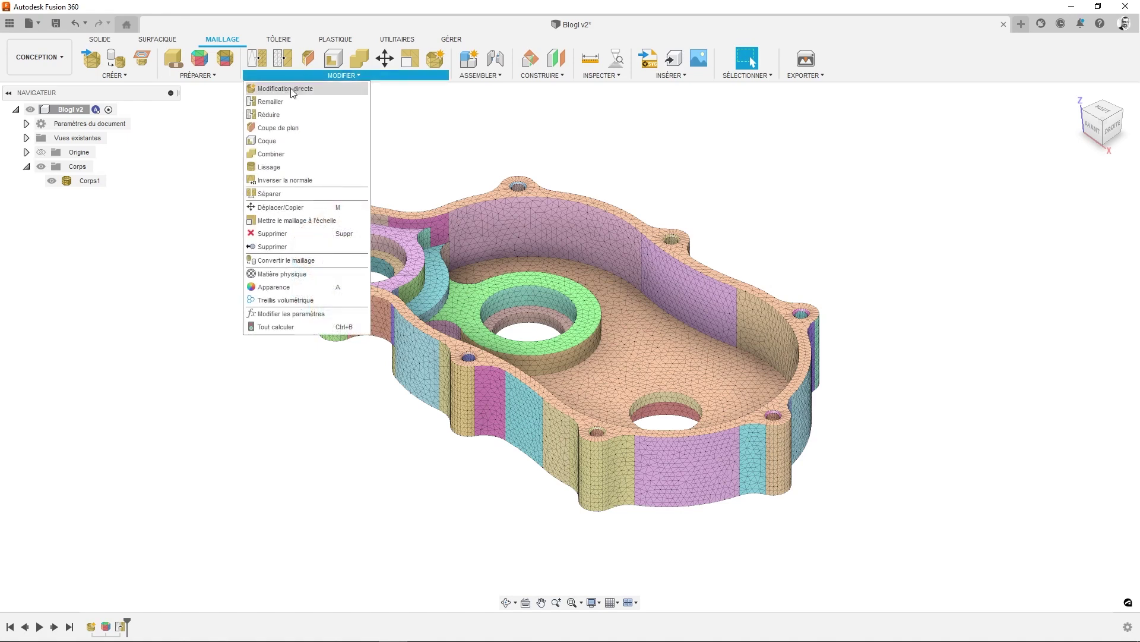
left_click(282, 261)
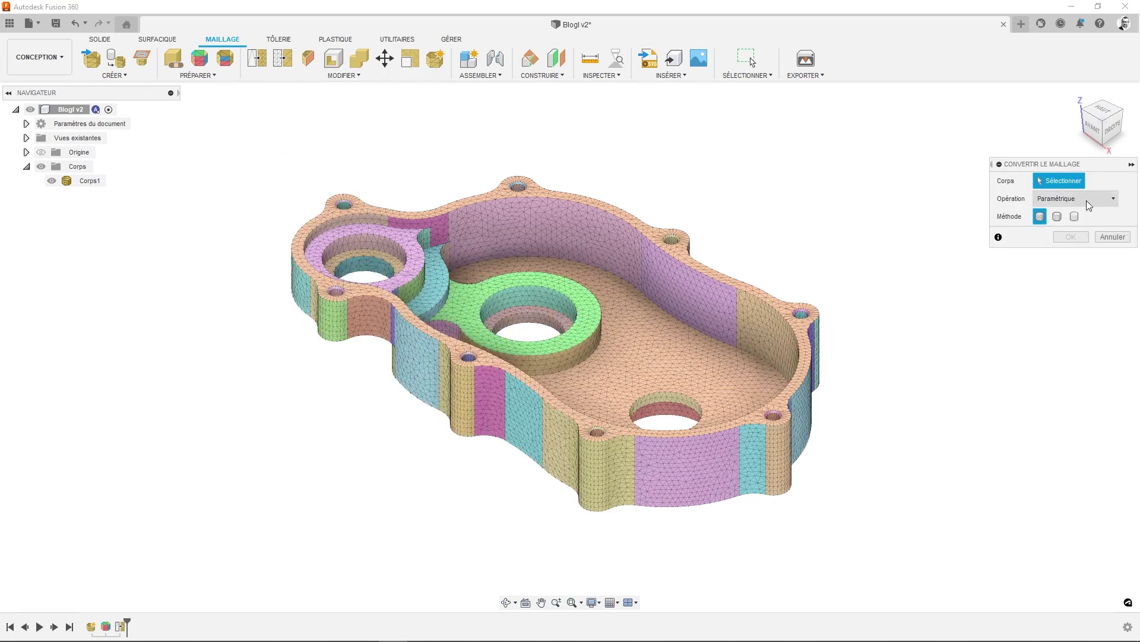
- Convert the housing mesh Corps1 with the Paramétrique operation
left_click(1089, 206)
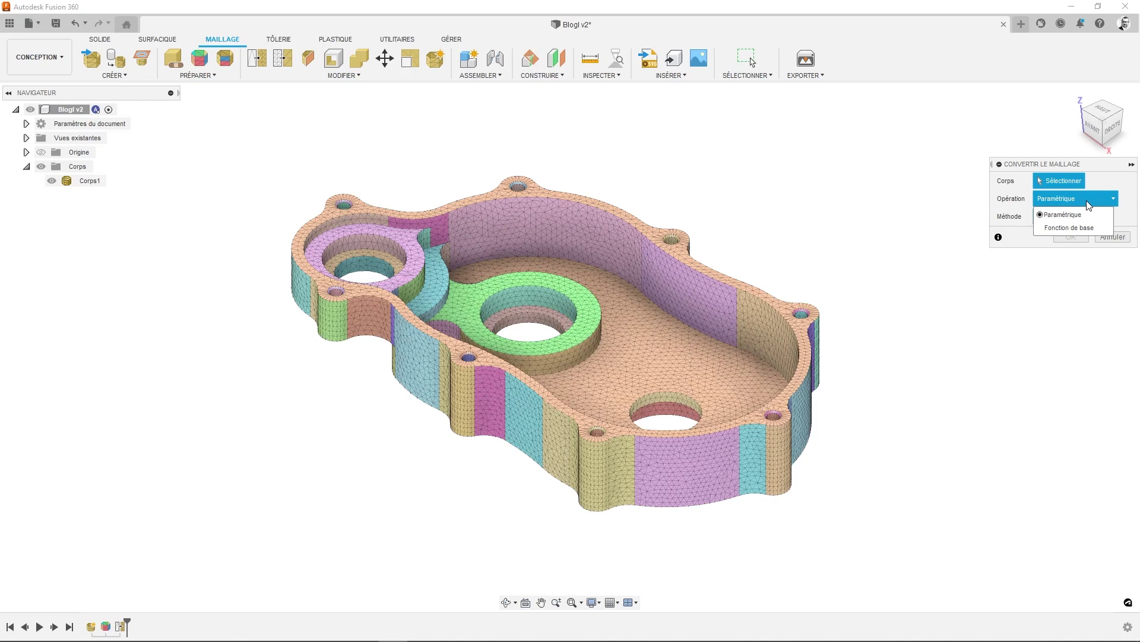
left_click(1088, 206)
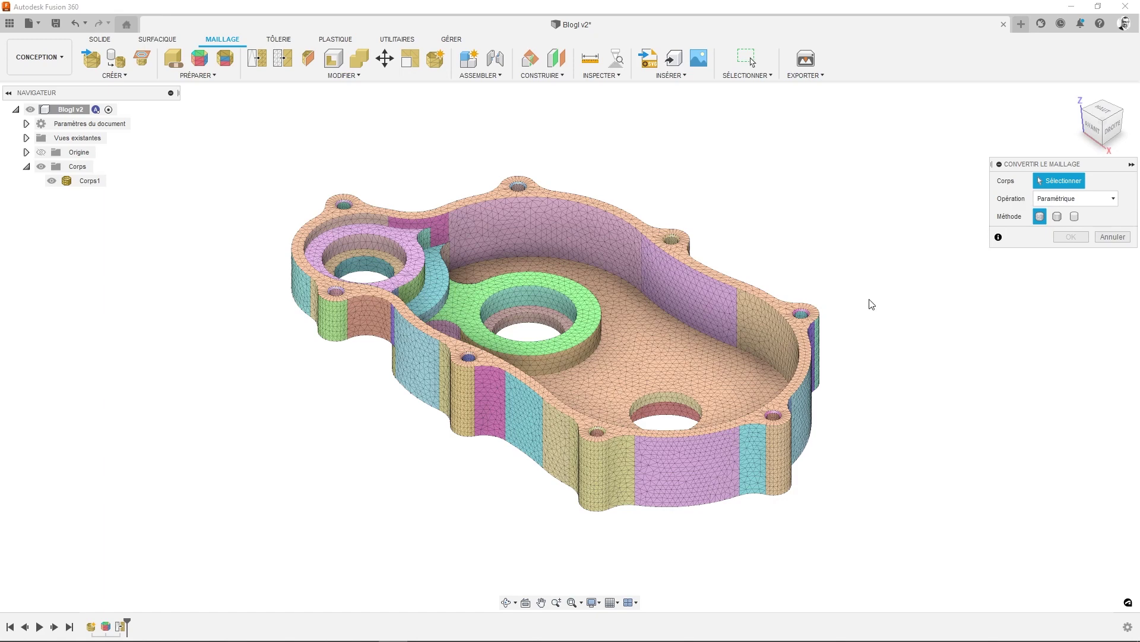
left_click(819, 327)
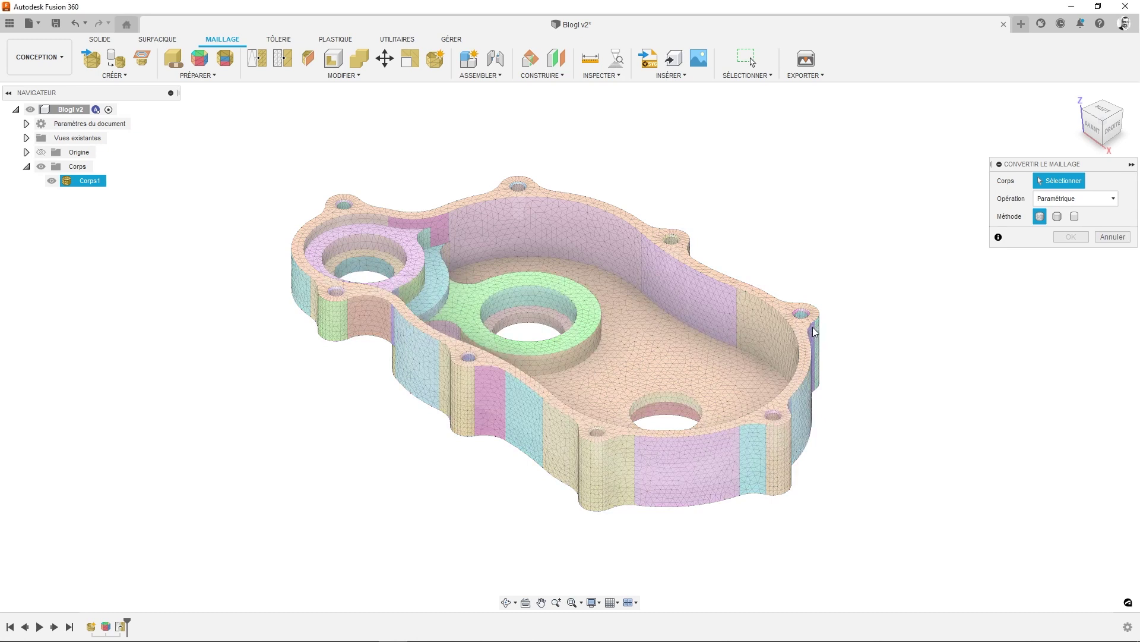
left_click(815, 331)
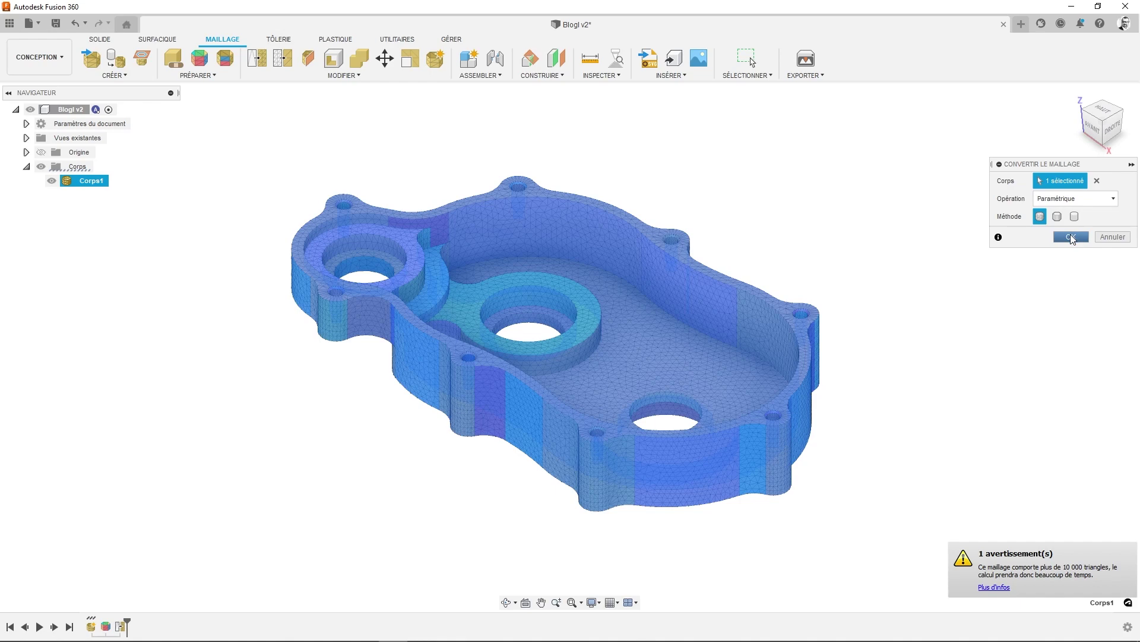
left_click(1073, 238)
- Finish the conversion and bring up the new Convertir le maillage feature's timeline options
left_click(1071, 237)
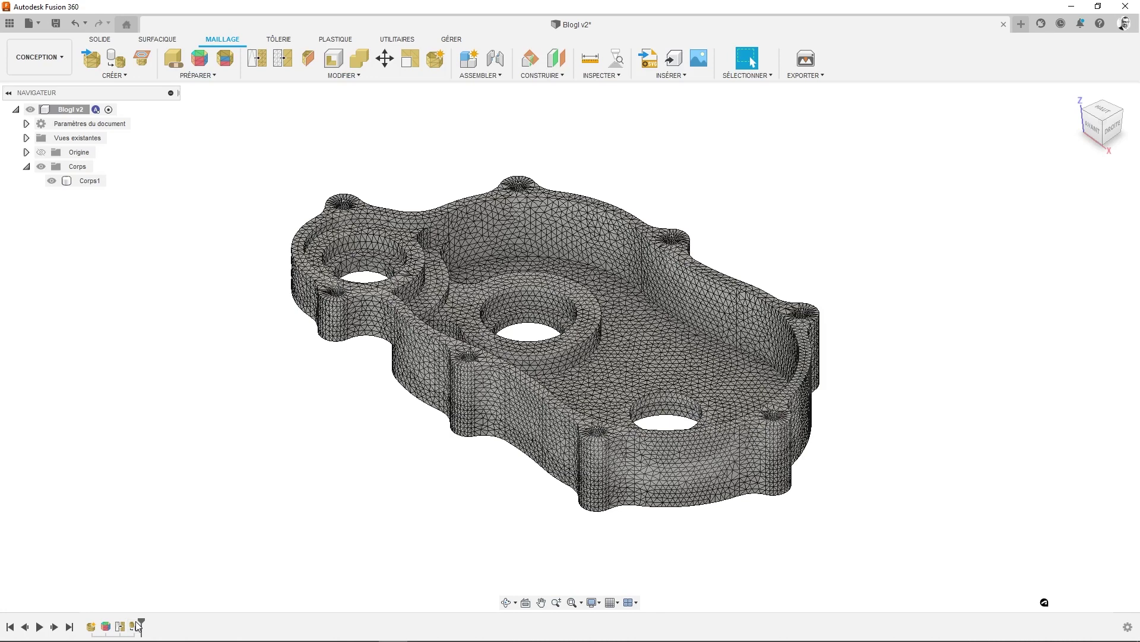
right_click(135, 630)
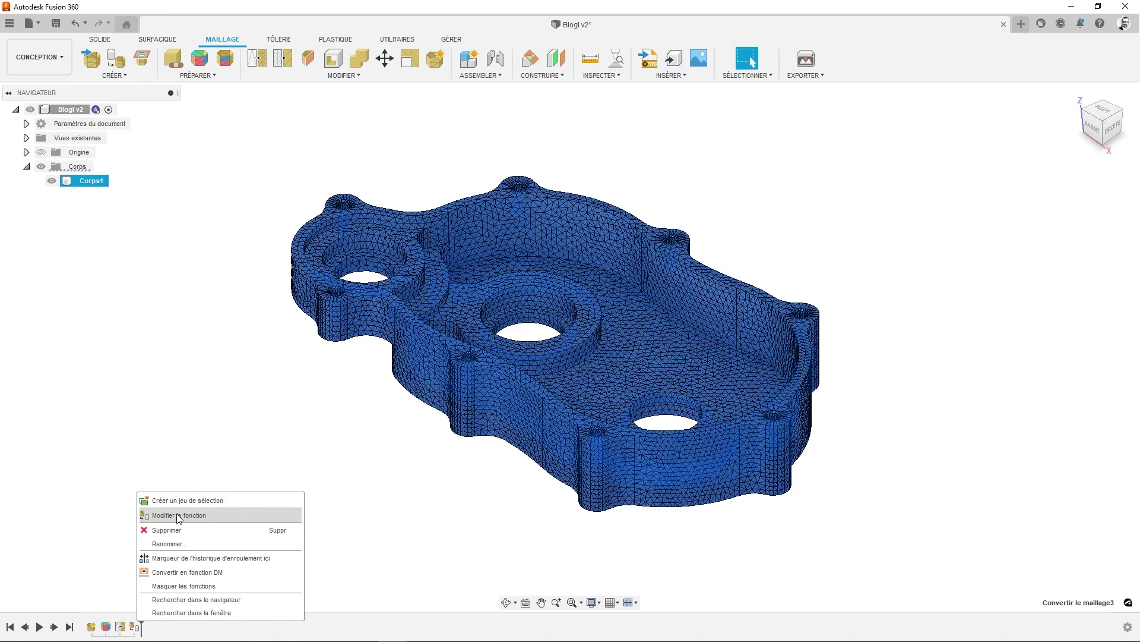
- Edit the conversion feature to use the Prismatique method and confirm it
left_click(179, 515)
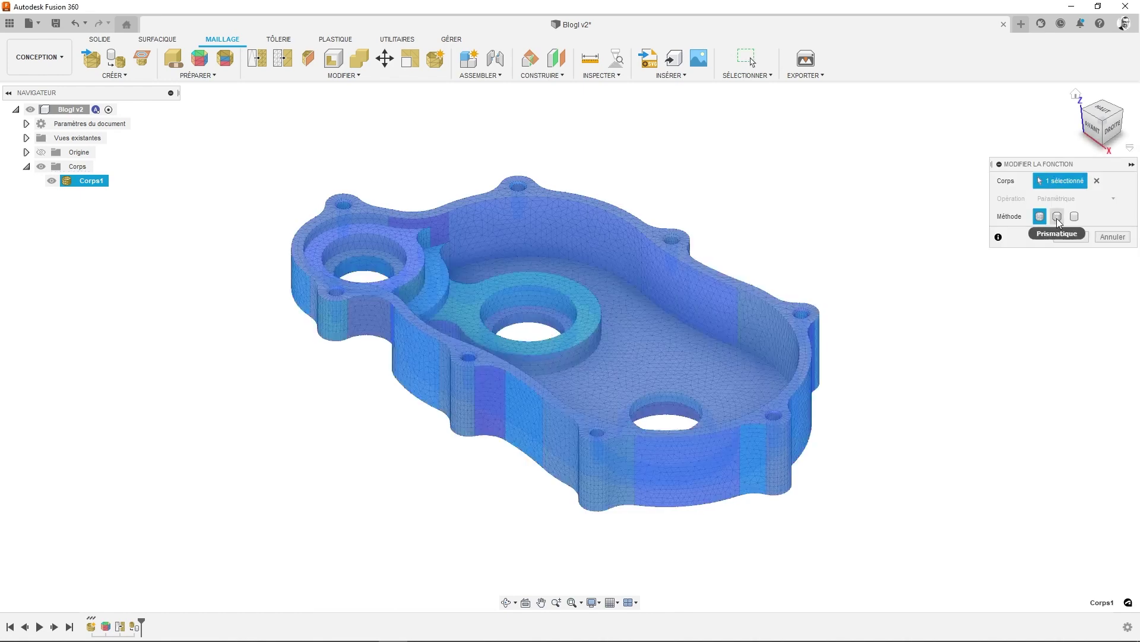
left_click(1058, 217)
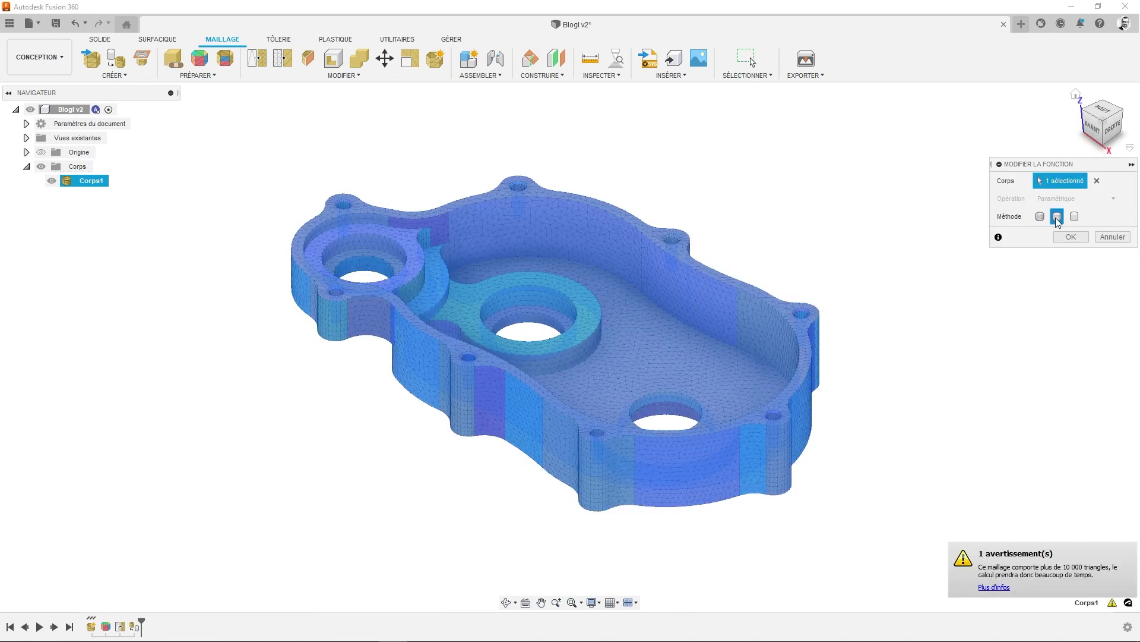
left_click(1071, 237)
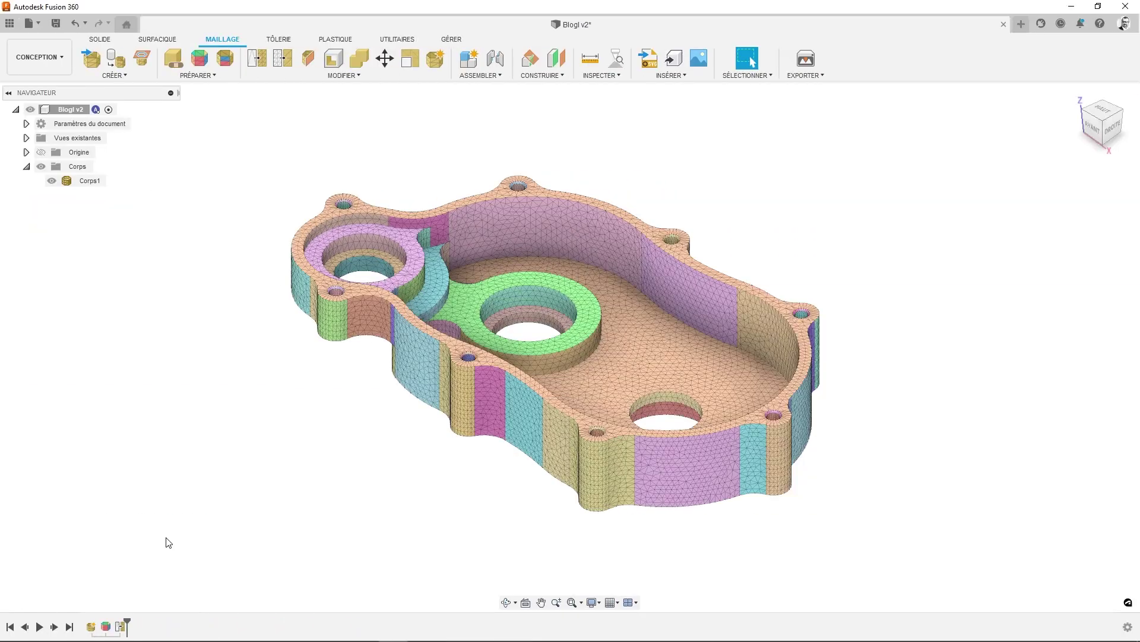
- Convert Corps1 to a solid using Fonction de base operation and Prismatique method
left_click(333, 76)
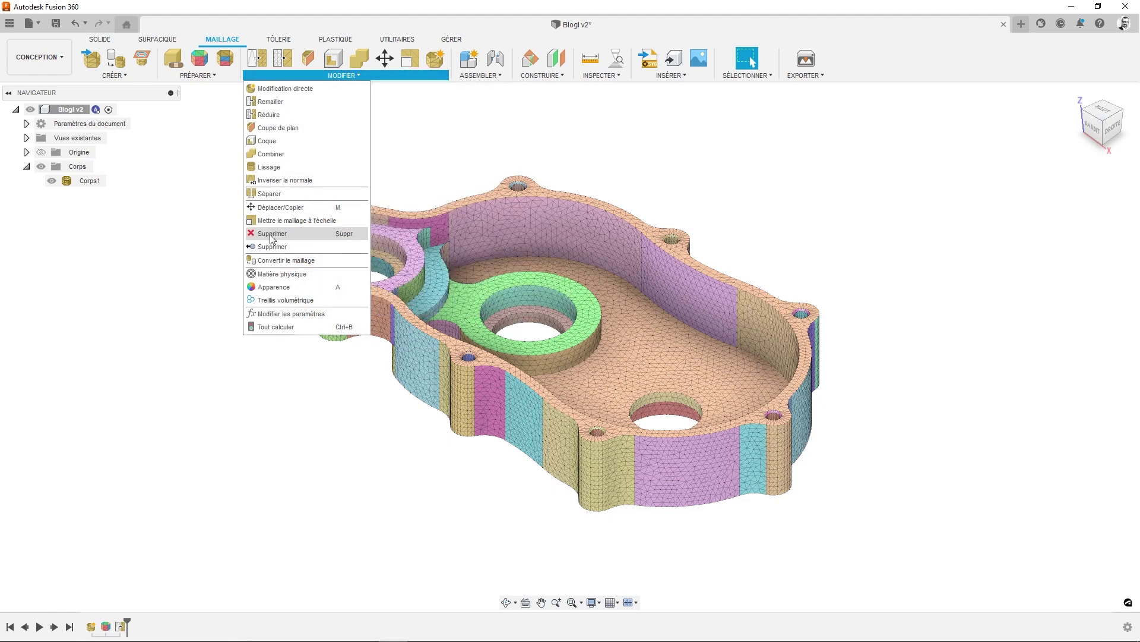
left_click(277, 262)
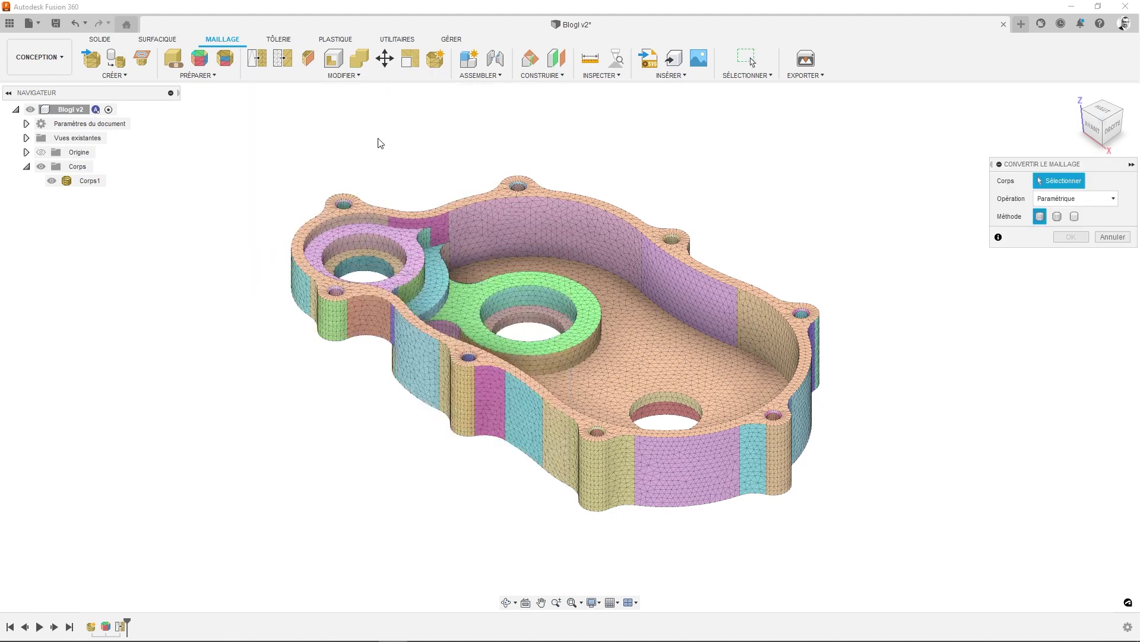
left_click(1062, 200)
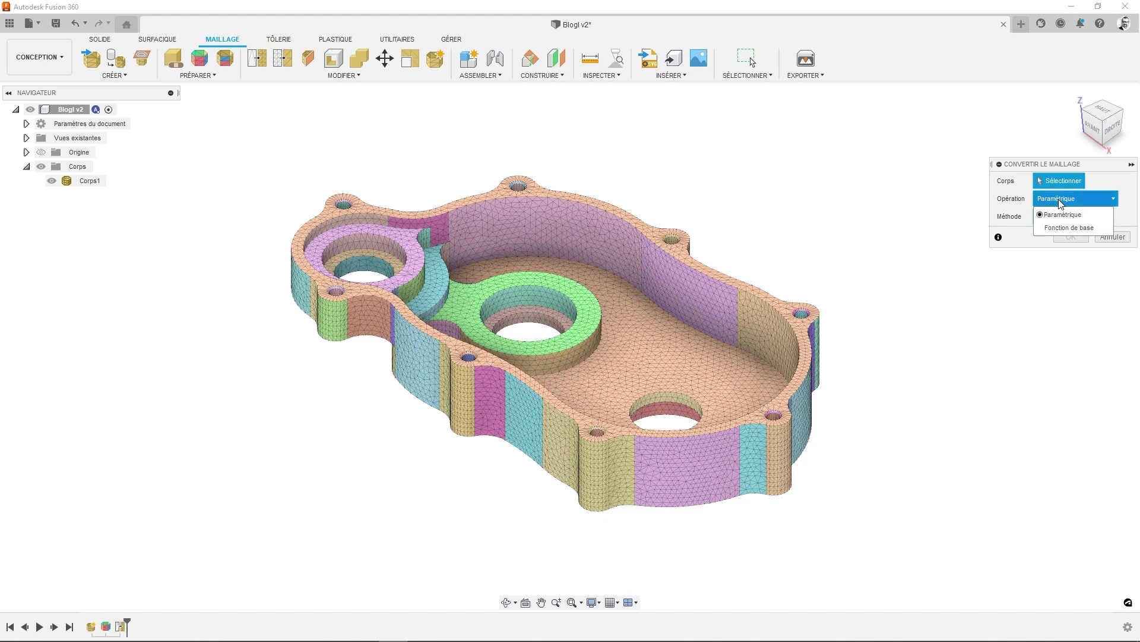
left_click(1061, 228)
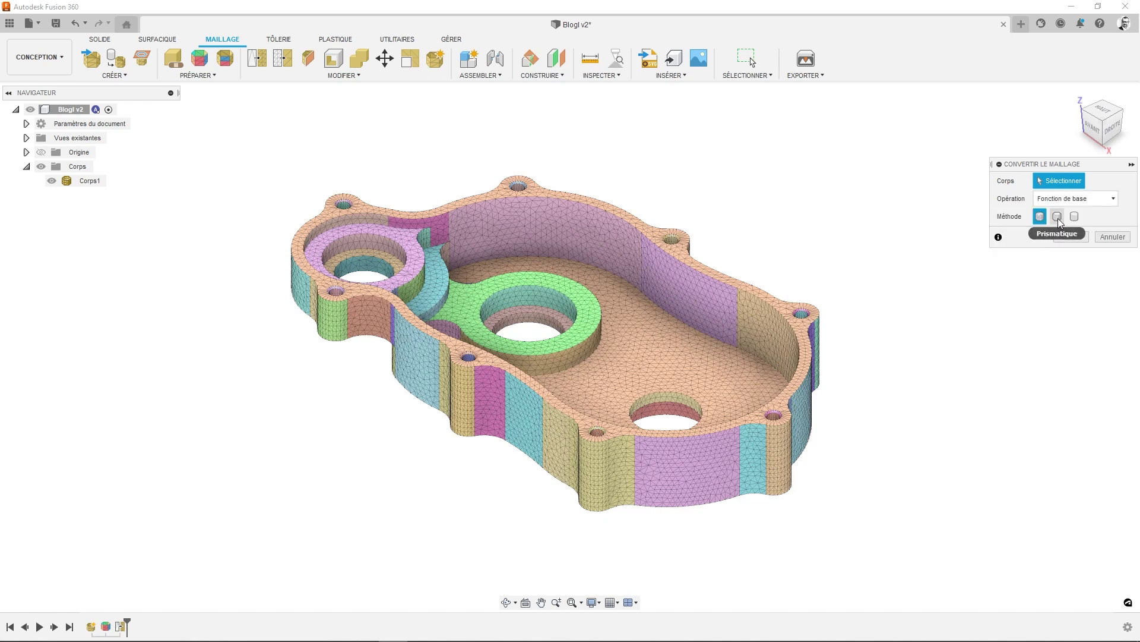
left_click(1058, 217)
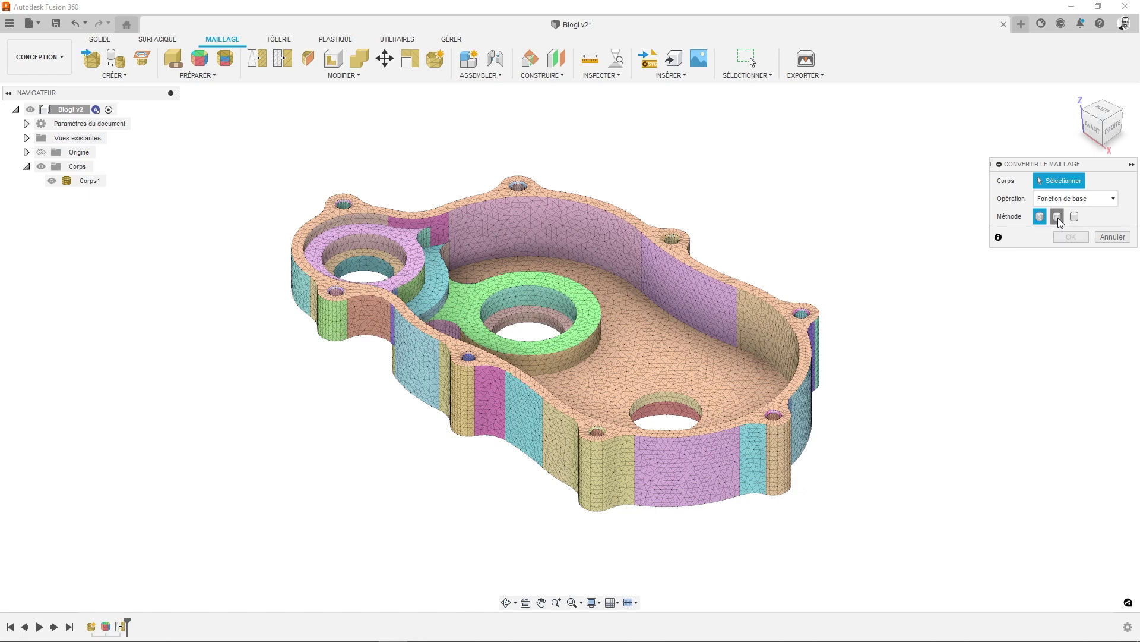
left_click(791, 309)
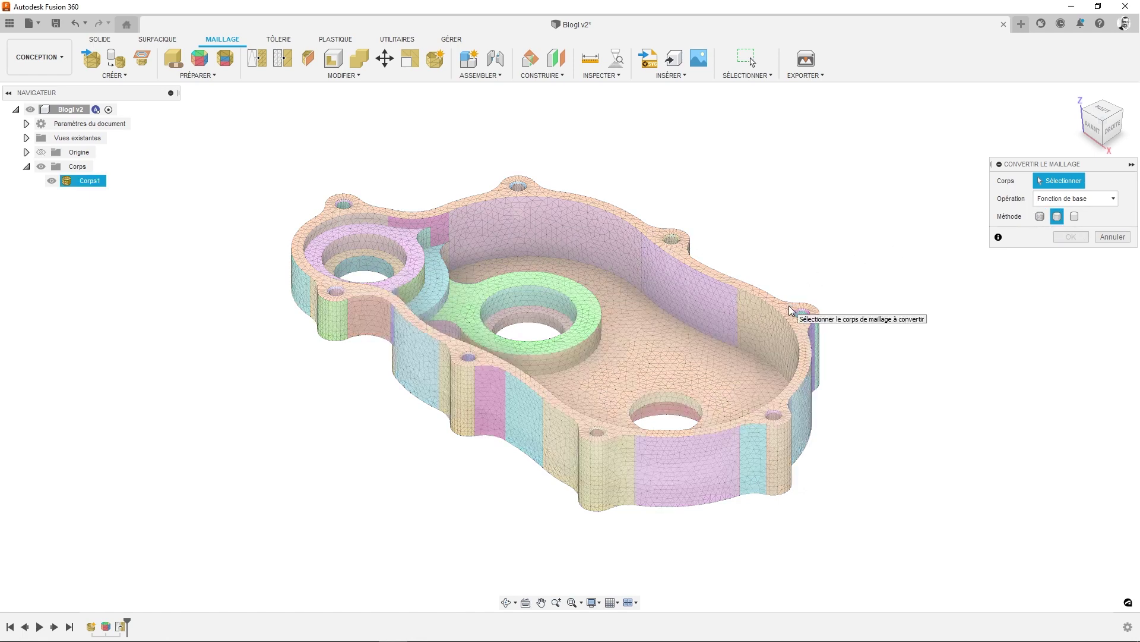
left_click(791, 309)
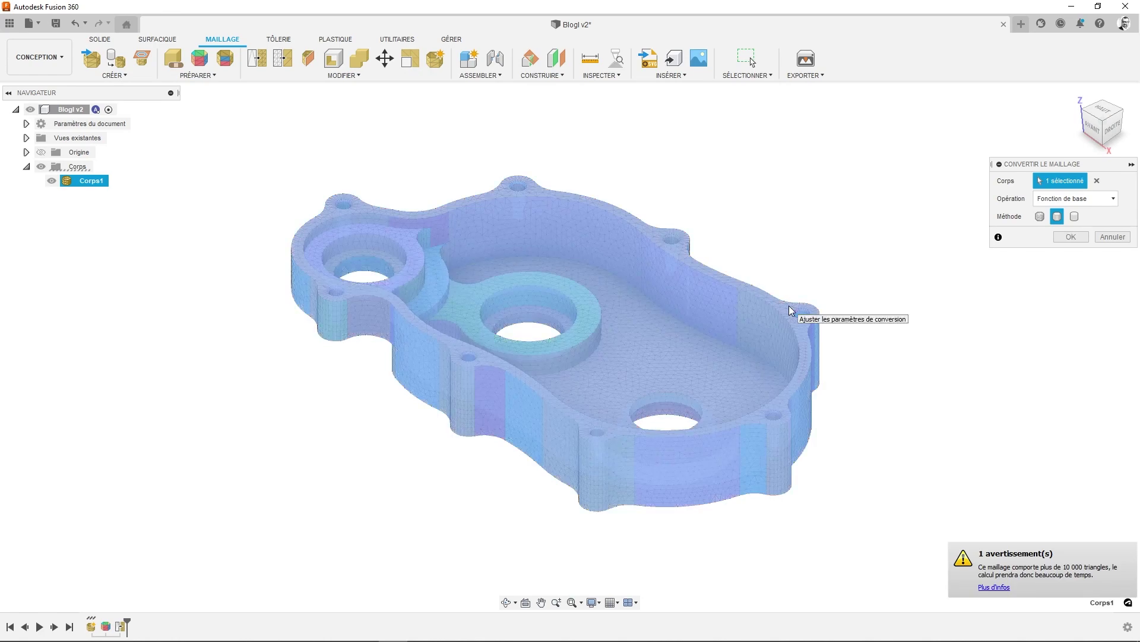
left_click(1072, 237)
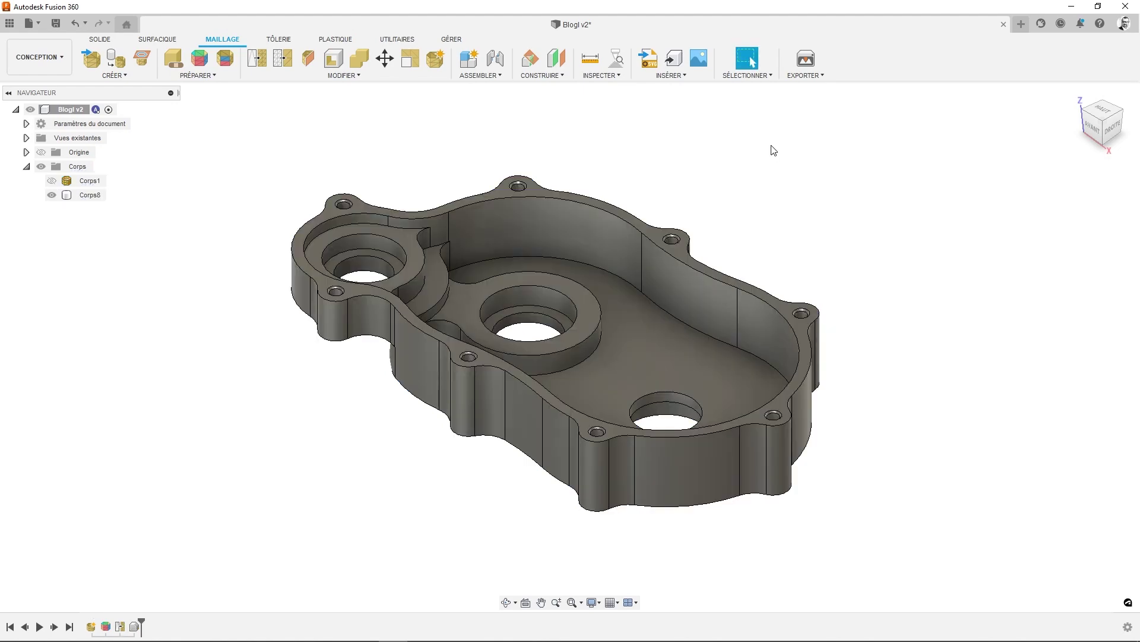
- Select the new smooth housing body to inspect it, then deselect it
left_click(594, 256)
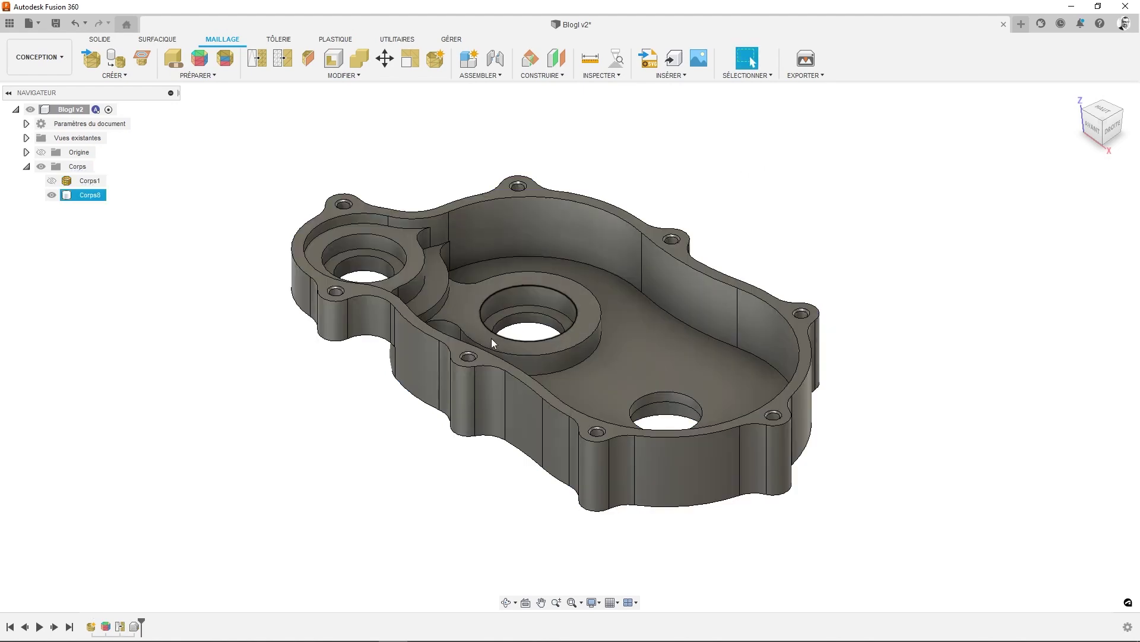
key("Escape")
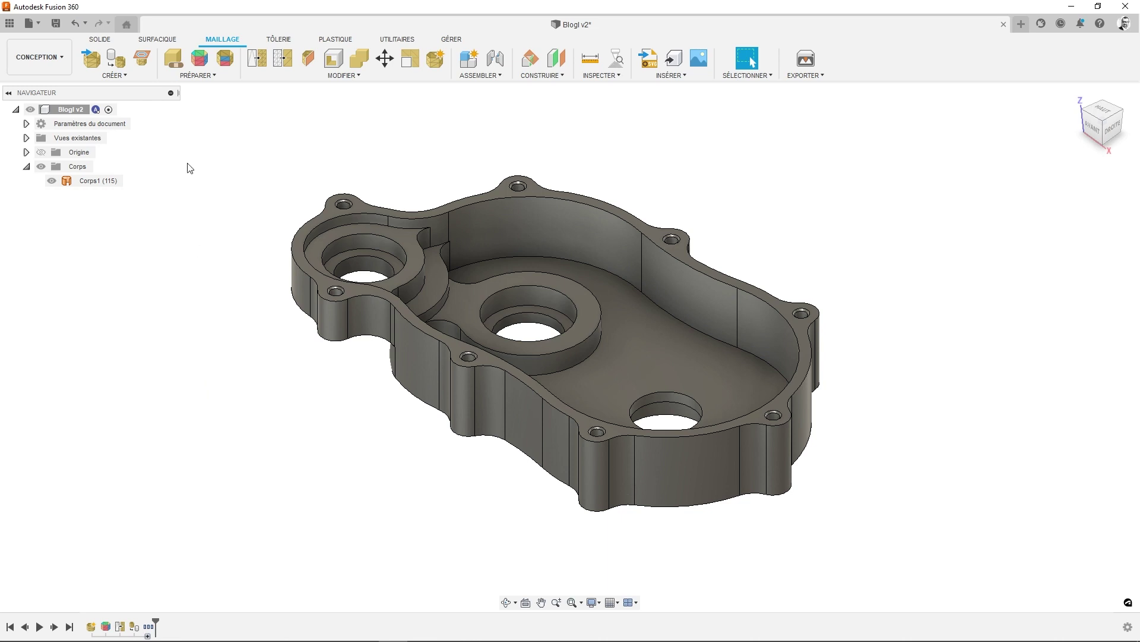
- Select surface body Corps1 (115) and start Coudre with 0.10 mm tolerance, Nouveau corps
left_click(159, 40)
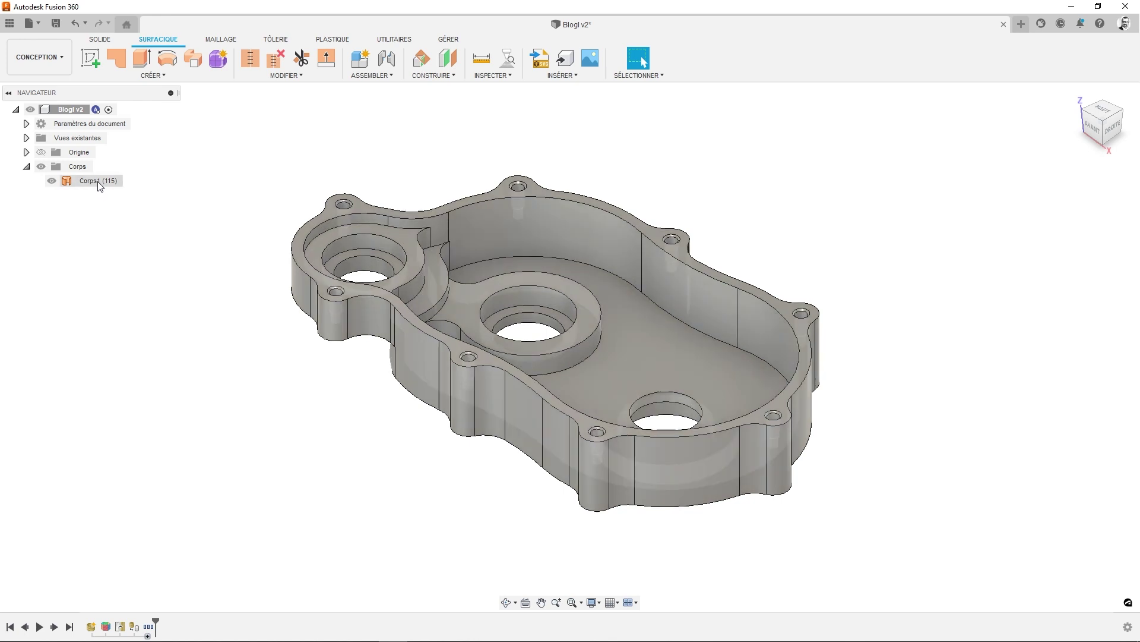
left_click(98, 181)
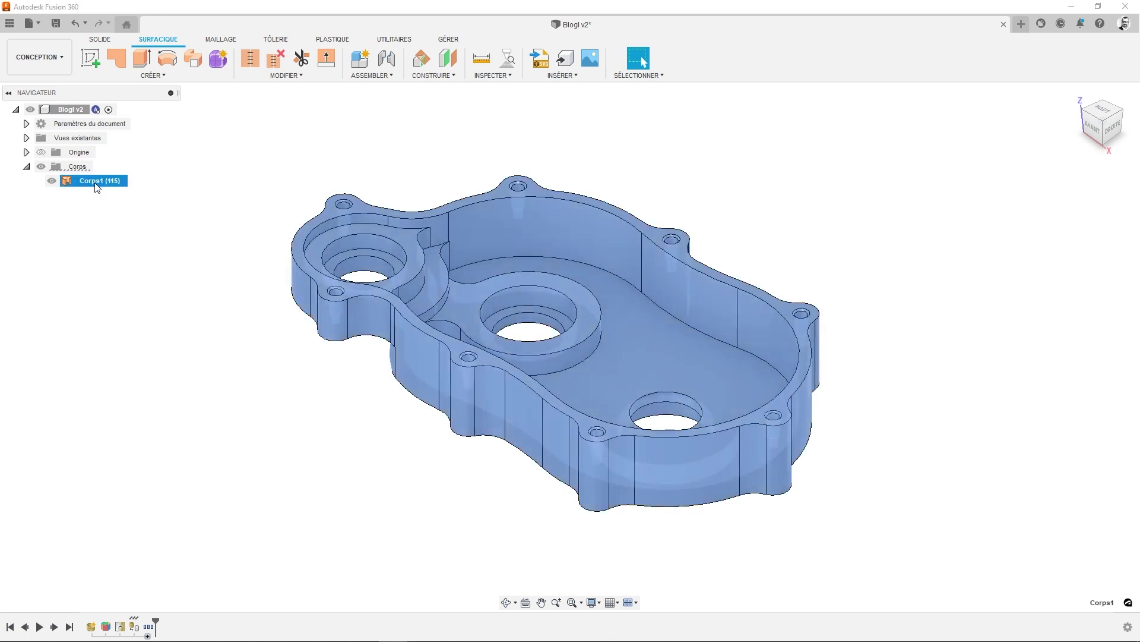
left_click(248, 62)
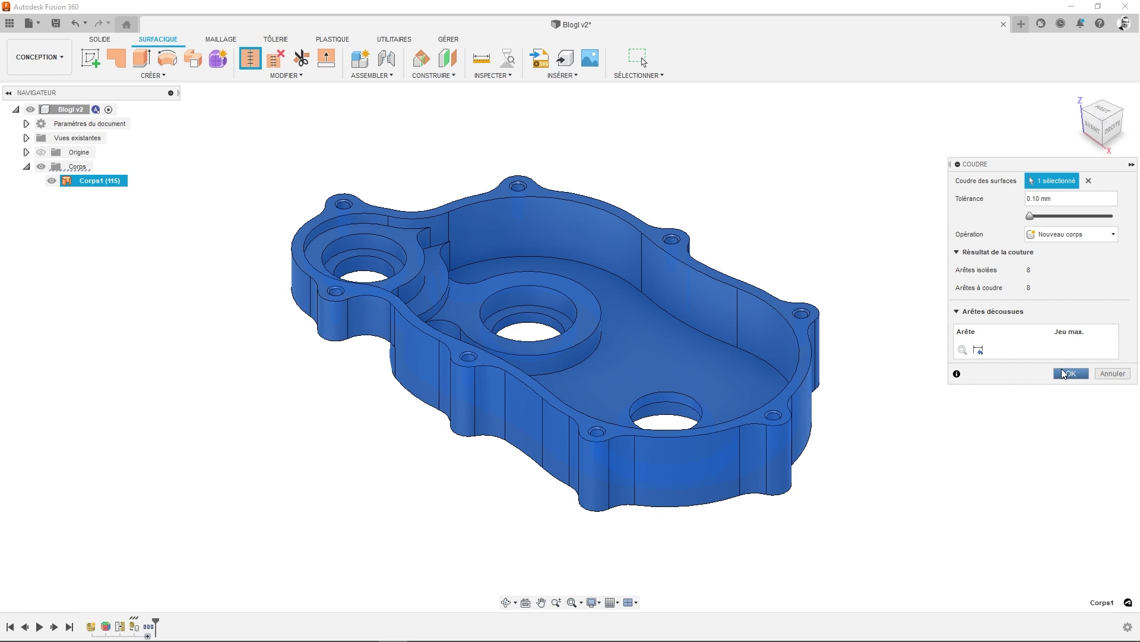
left_click(1063, 373)
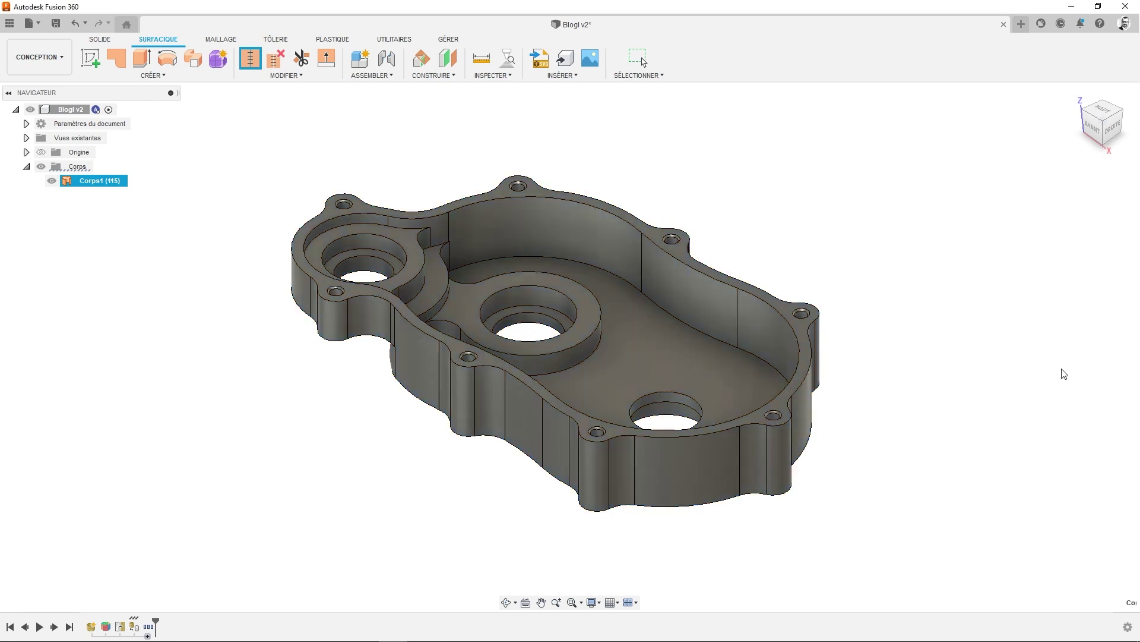